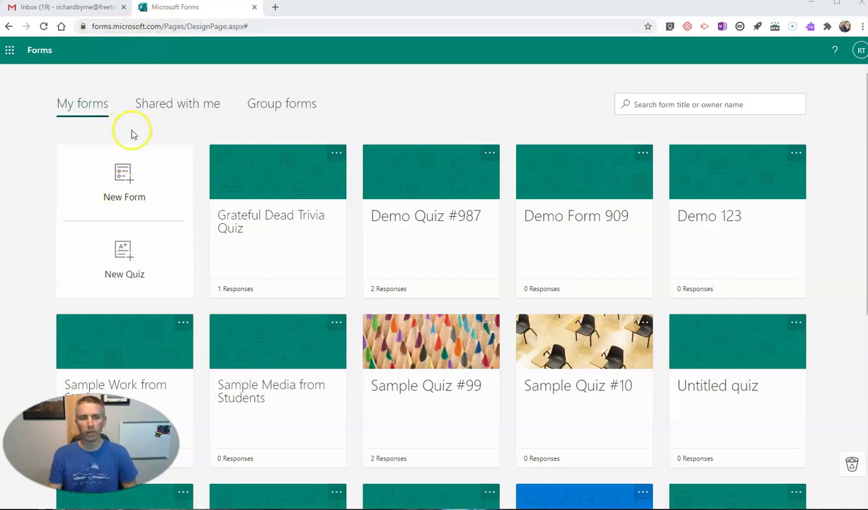
# Create a new blank form titled 'Sign-in/ Sign-out for B239'.
pyautogui.click(127, 186)
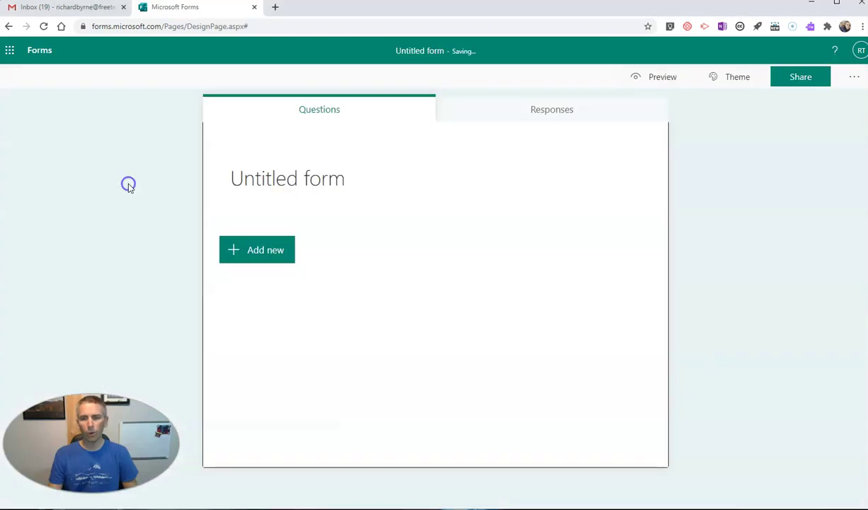
pyautogui.click(311, 183)
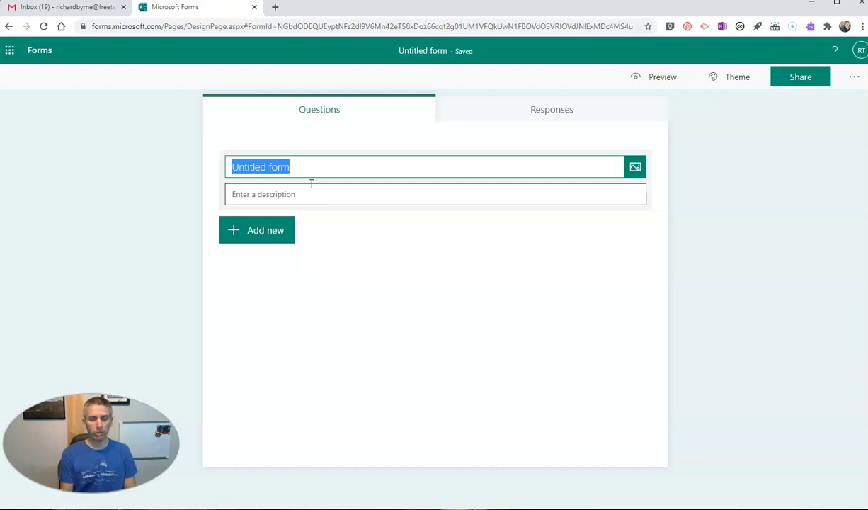
pyautogui.write('Sign')
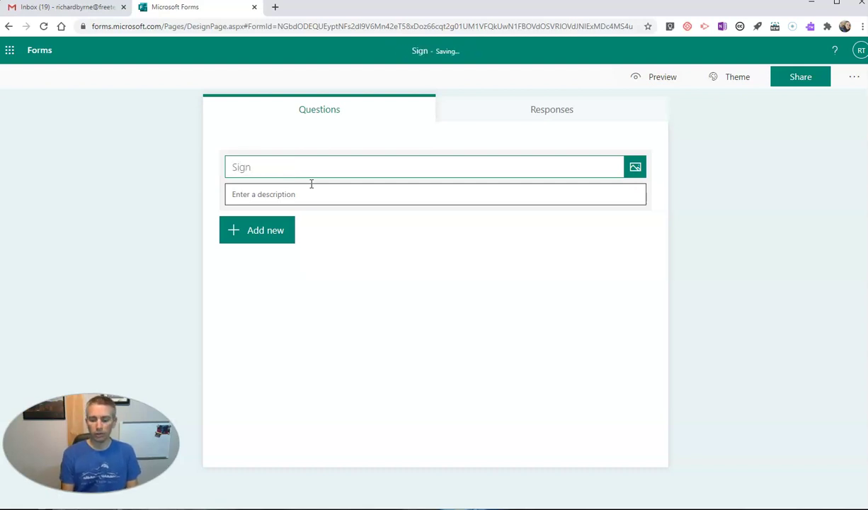
pyautogui.write('-in')
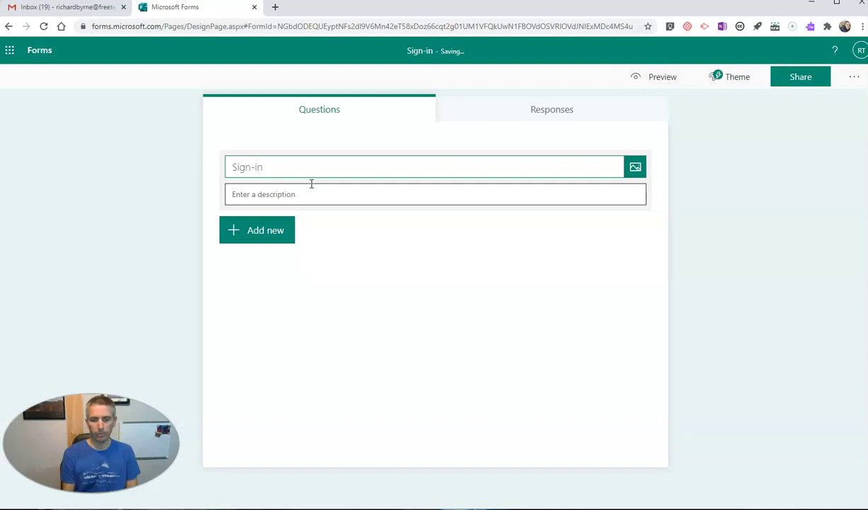
pyautogui.write('/ Sign')
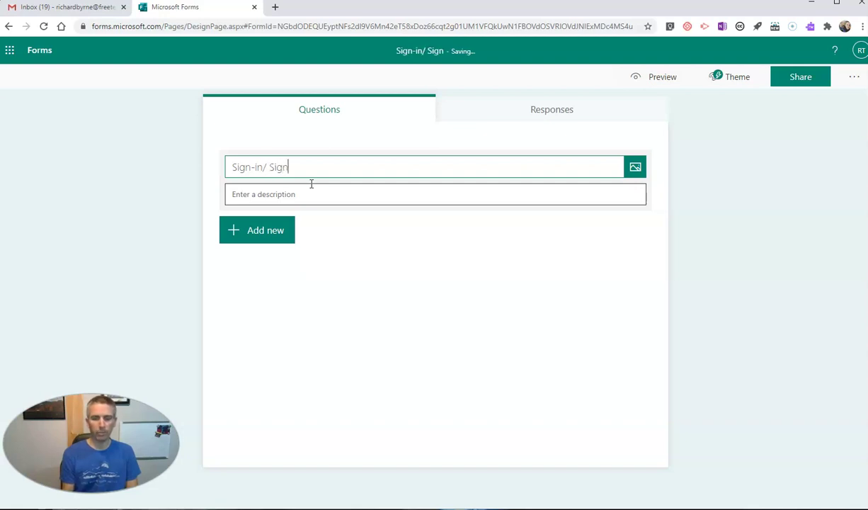
pyautogui.write('-out for')
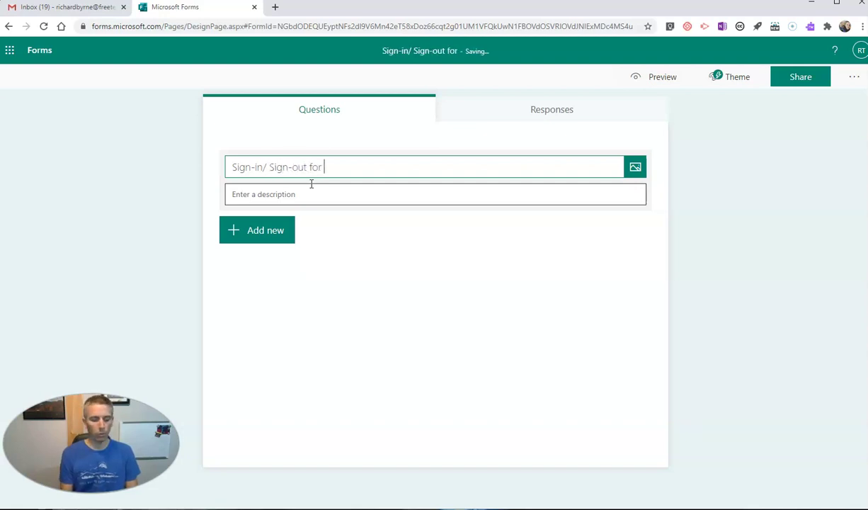
pyautogui.write(' B239')
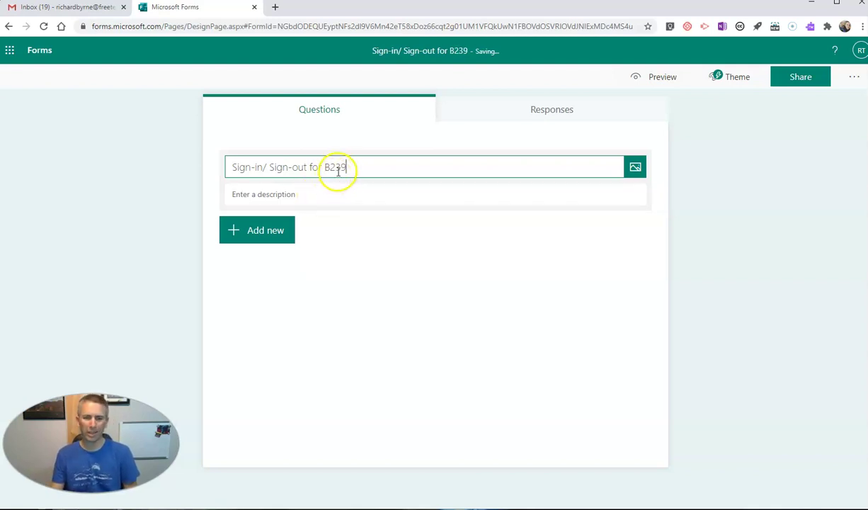
# Add the description 'Please fill this out whenever you leave or return to class.'.
pyautogui.click(307, 195)
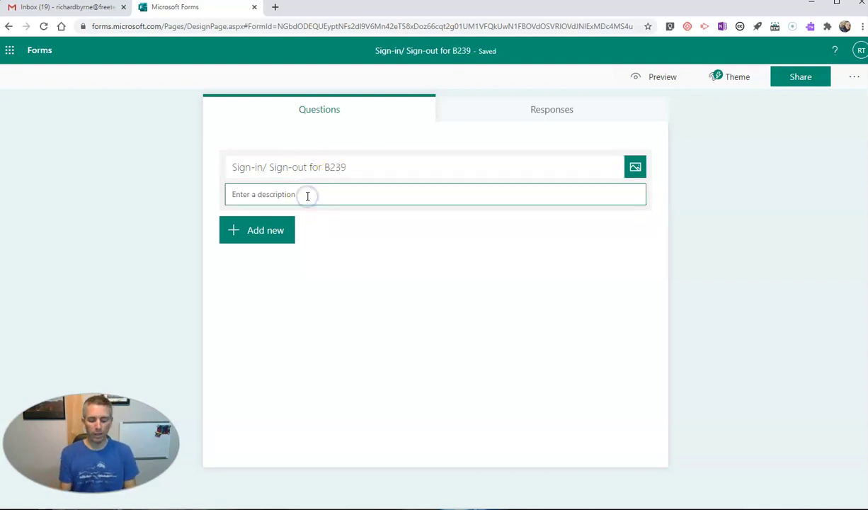
pyautogui.write('P')
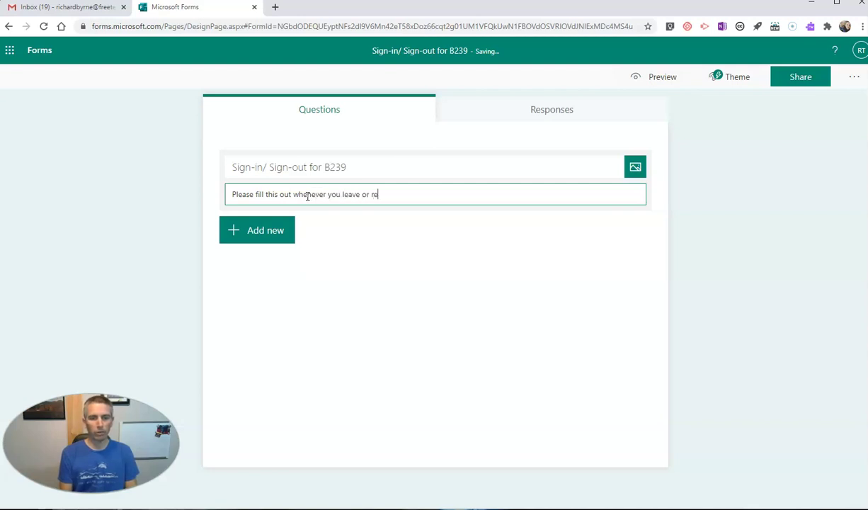
pyautogui.write('n to class.')
# Insert the suggested First Name and Last Name questions from the recommended templates.
pyautogui.click(248, 232)
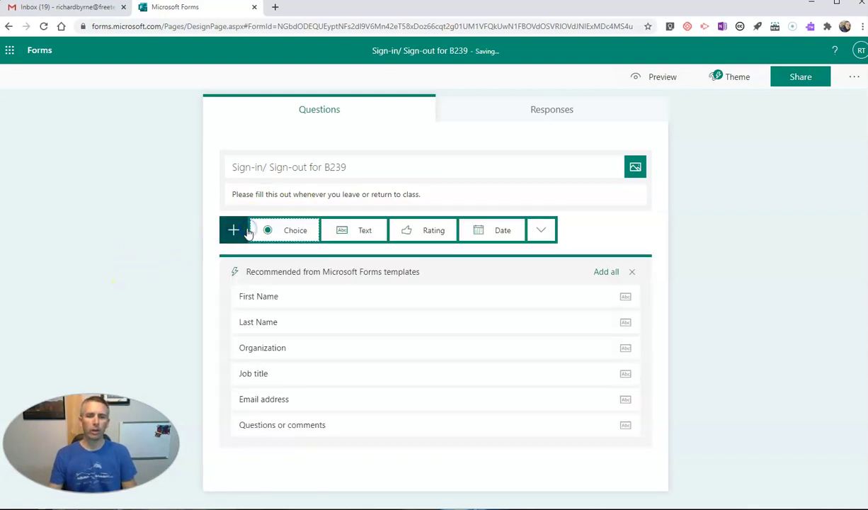
pyautogui.click(321, 298)
pyautogui.click(326, 323)
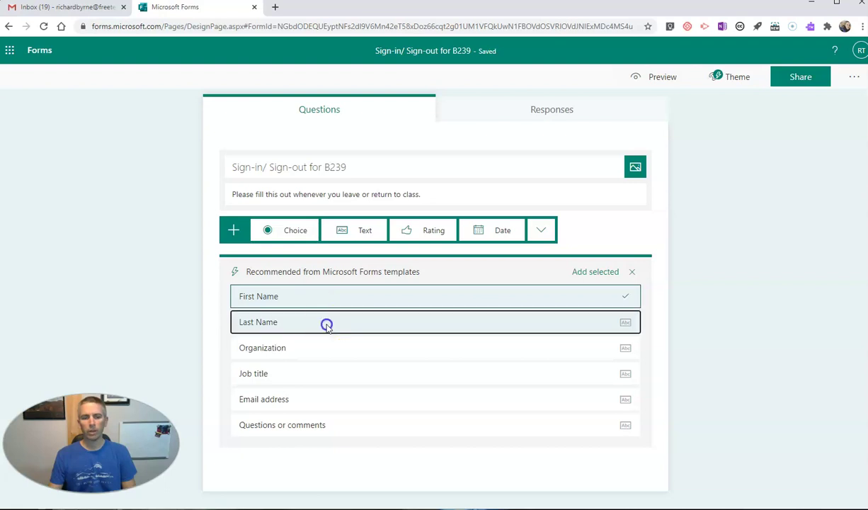
pyautogui.click(600, 274)
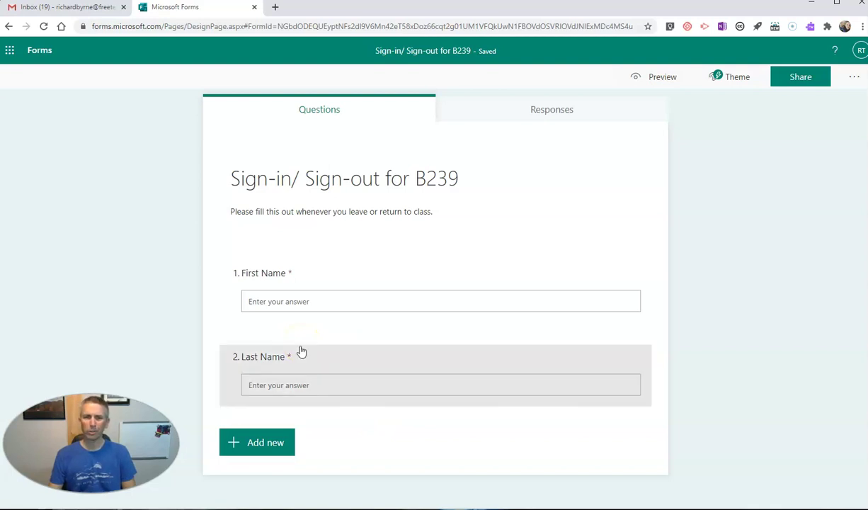
pyautogui.click(246, 442)
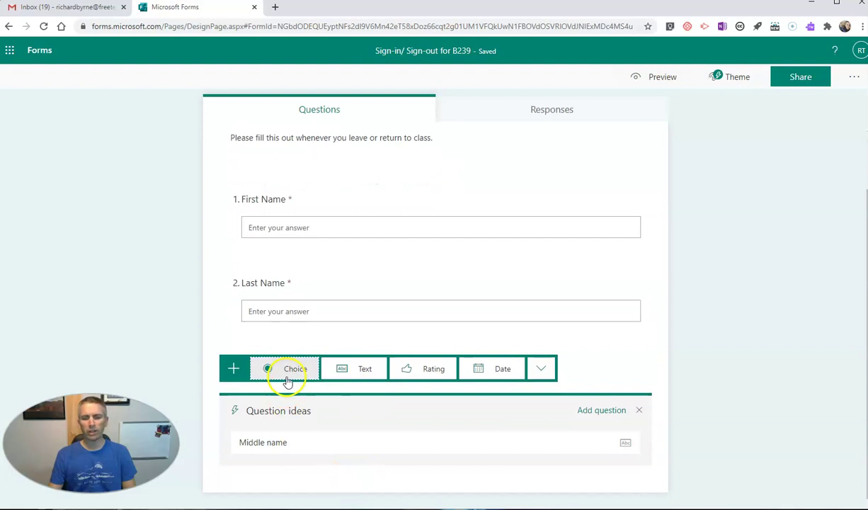
# Add a choice question 'Where are you going?' with options Bathroom and Main office.
pyautogui.click(639, 411)
pyautogui.click(281, 443)
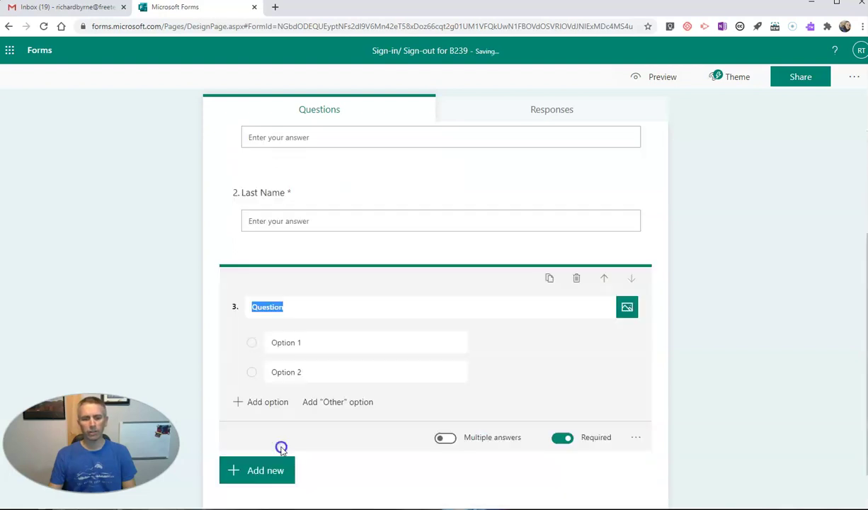
pyautogui.write('Where')
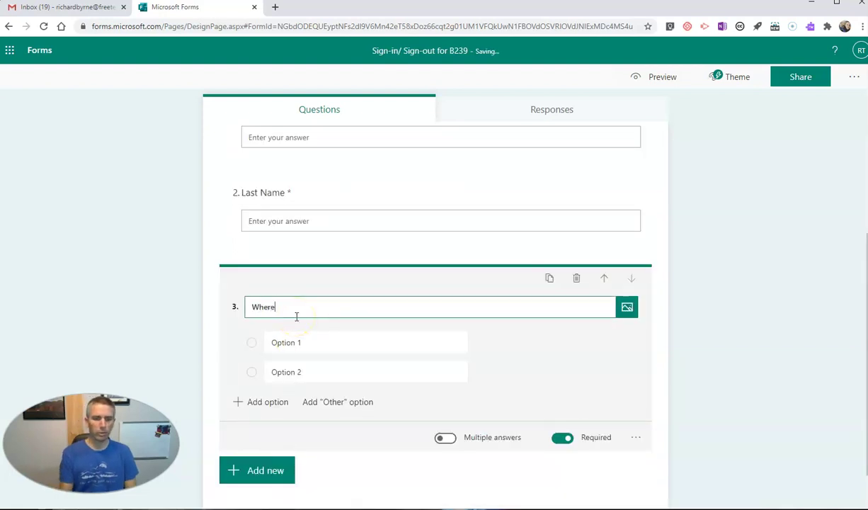
pyautogui.write(' are you going')
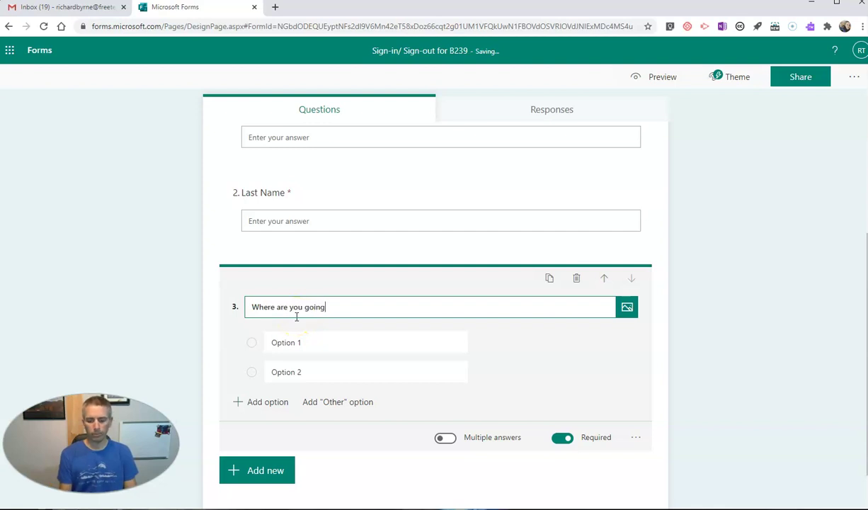
pyautogui.write('?')
pyautogui.click(318, 341)
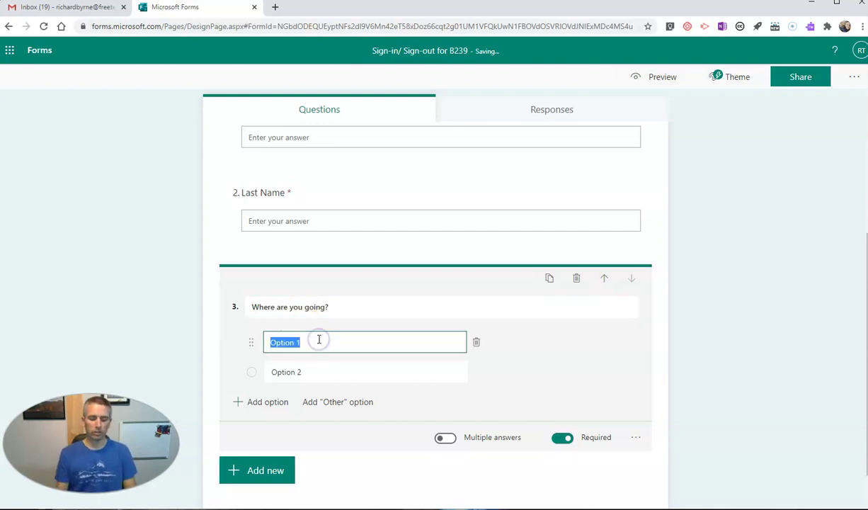
pyautogui.write('Bathroom')
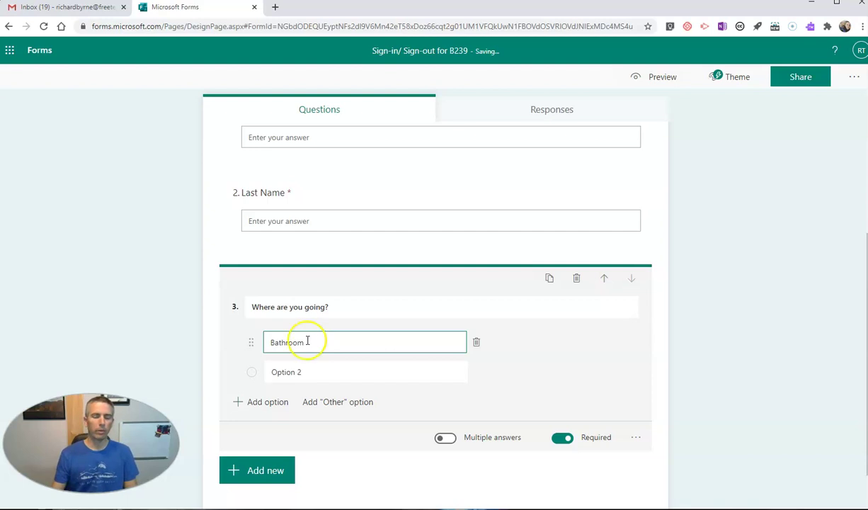
pyautogui.click(318, 370)
pyautogui.write('Main office')
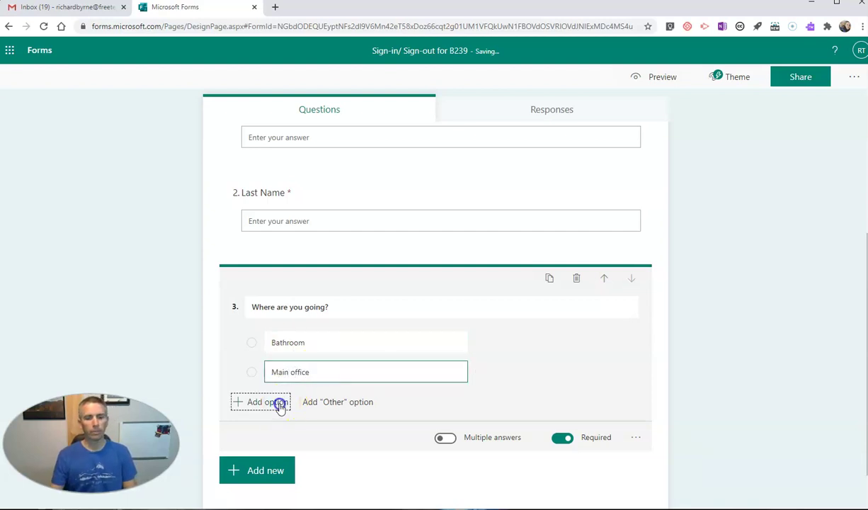
# Add Library, Guidance office and an Other option to the destination question.
pyautogui.click(279, 402)
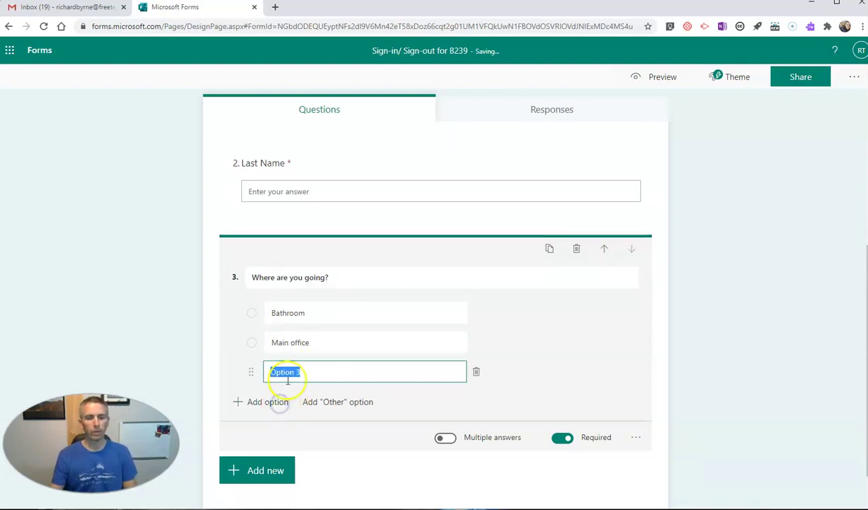
pyautogui.write('Library')
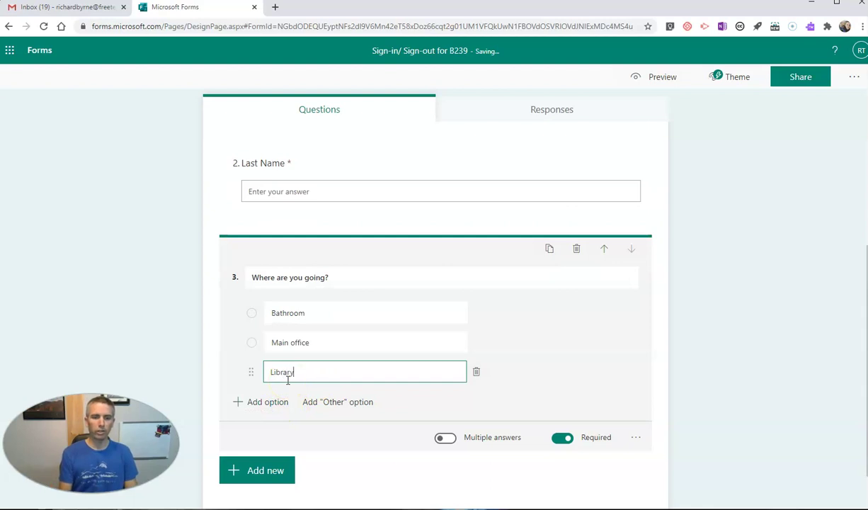
pyautogui.click(271, 401)
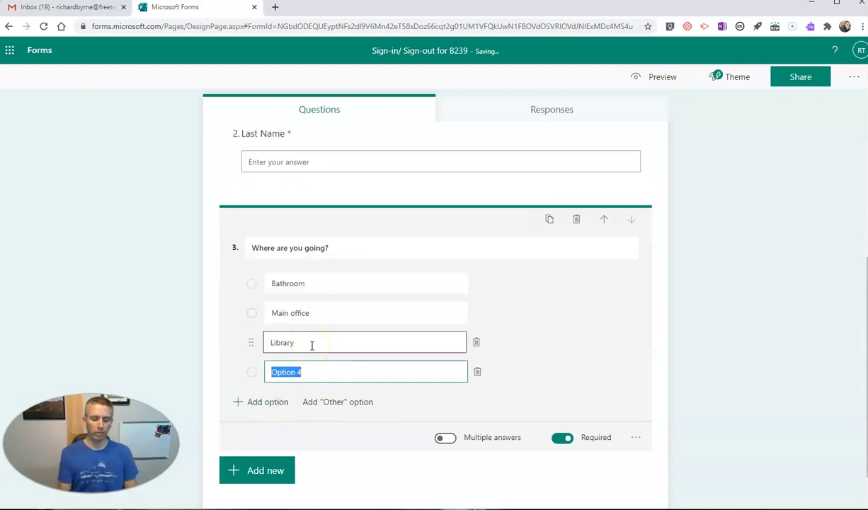
pyautogui.write('Guidance')
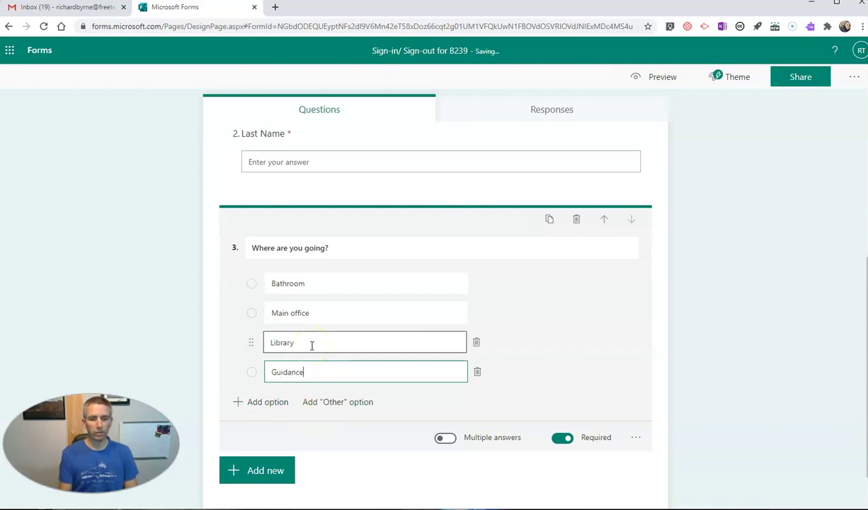
pyautogui.write(' office')
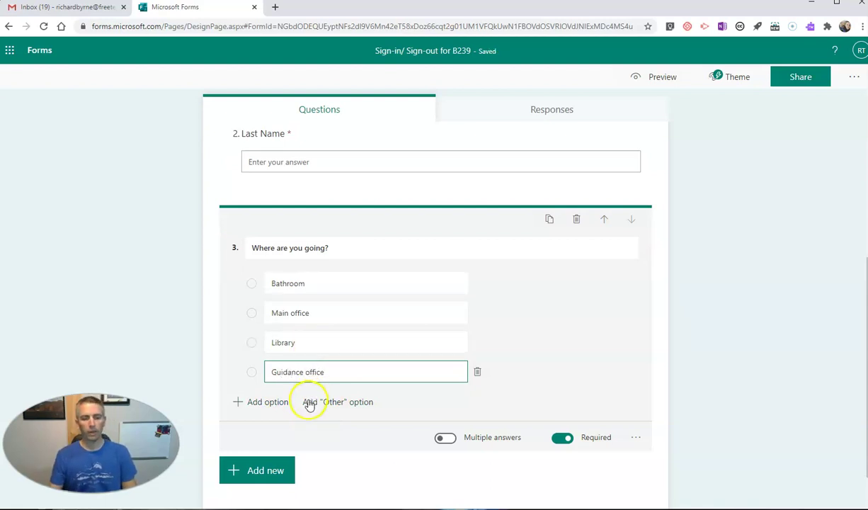
pyautogui.click(327, 405)
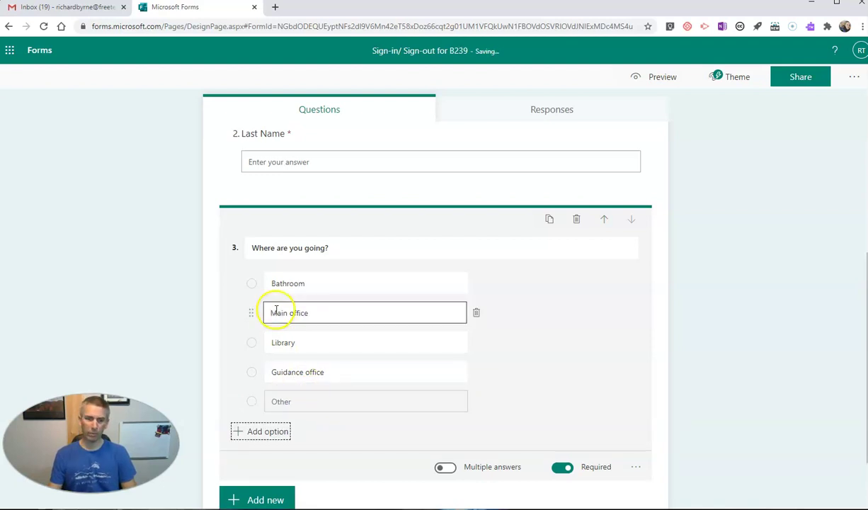
pyautogui.click(280, 280)
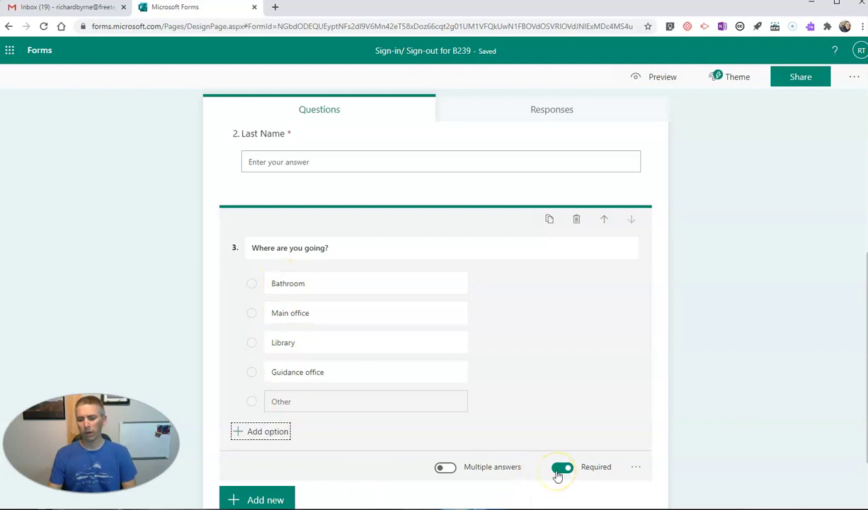
pyautogui.scroll(-1, 571, 403)
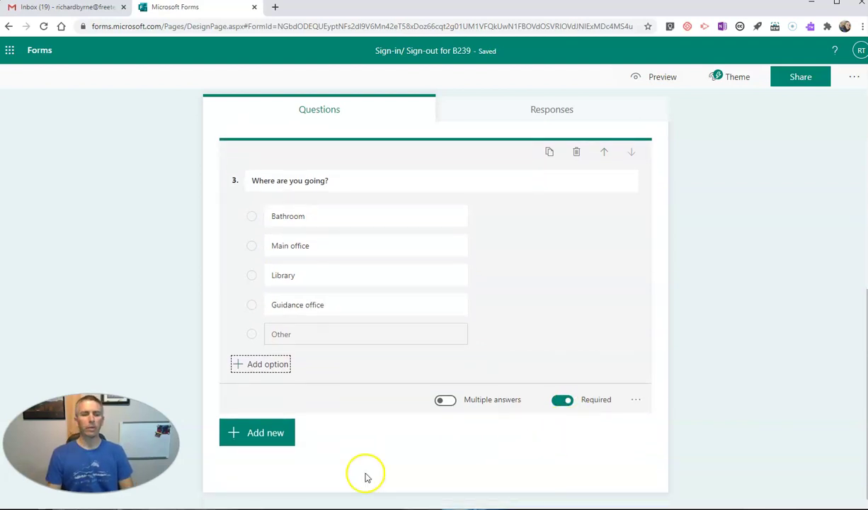
# Add text question 4 'When did you leave?' and insert another text question below it.
pyautogui.click(246, 435)
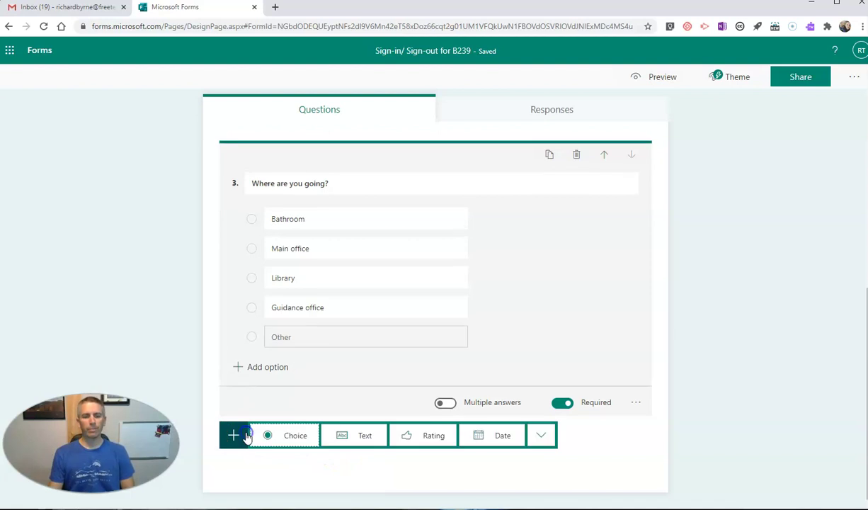
pyautogui.click(352, 435)
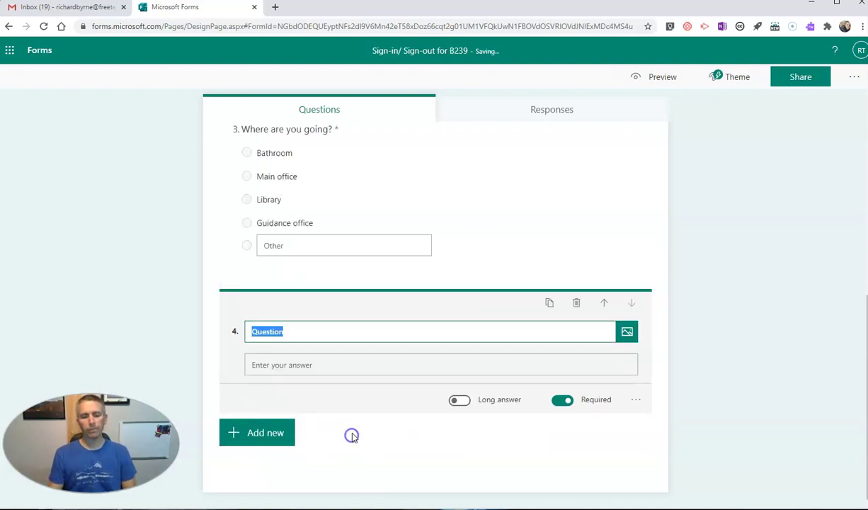
pyautogui.write('When')
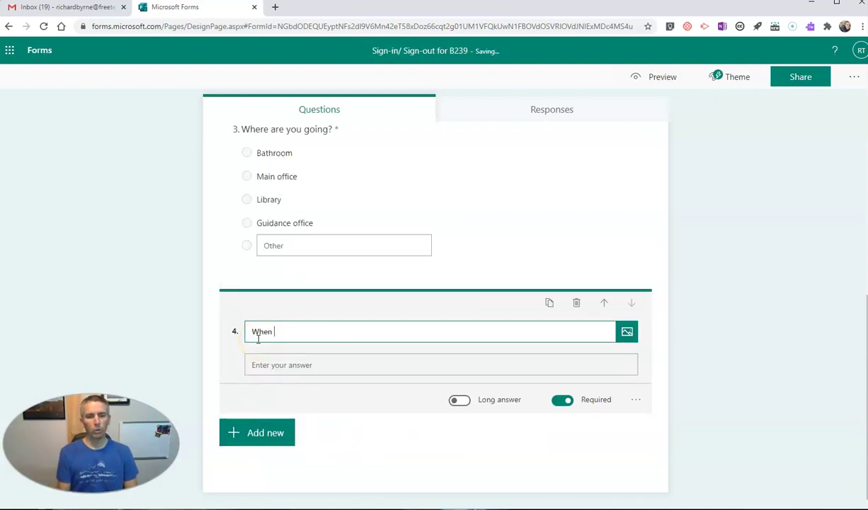
pyautogui.write(' did you leave?')
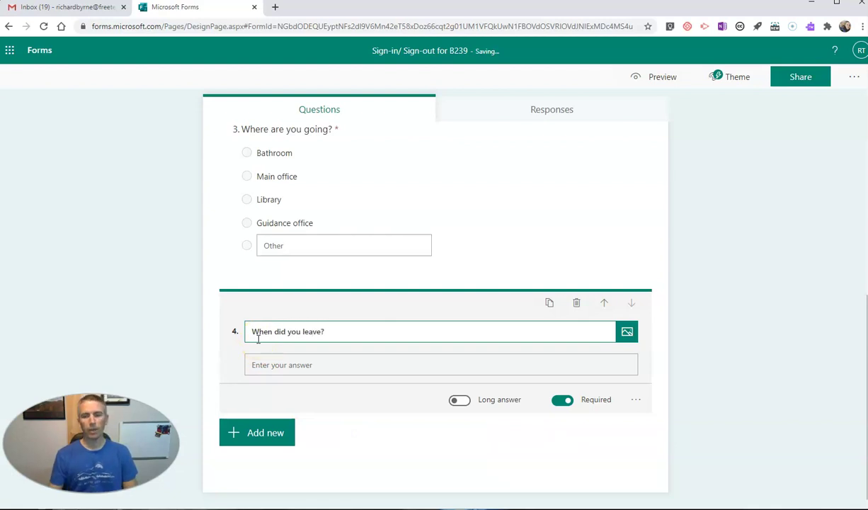
pyautogui.click(348, 378)
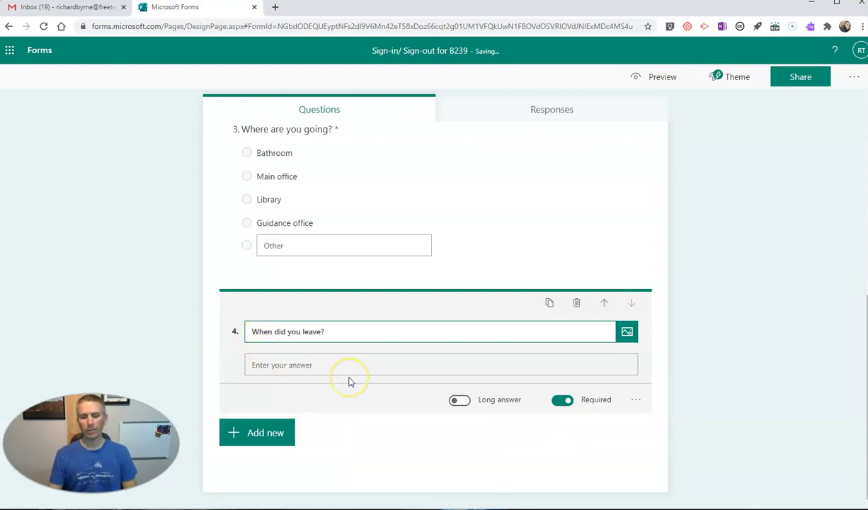
pyautogui.click(254, 435)
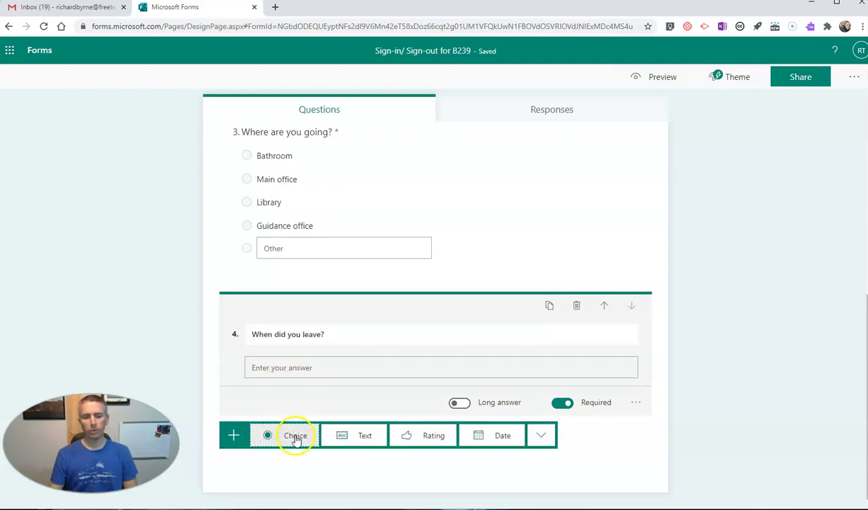
pyautogui.click(362, 438)
# Title question 5 'When did you return?'.
pyautogui.write('Whe')
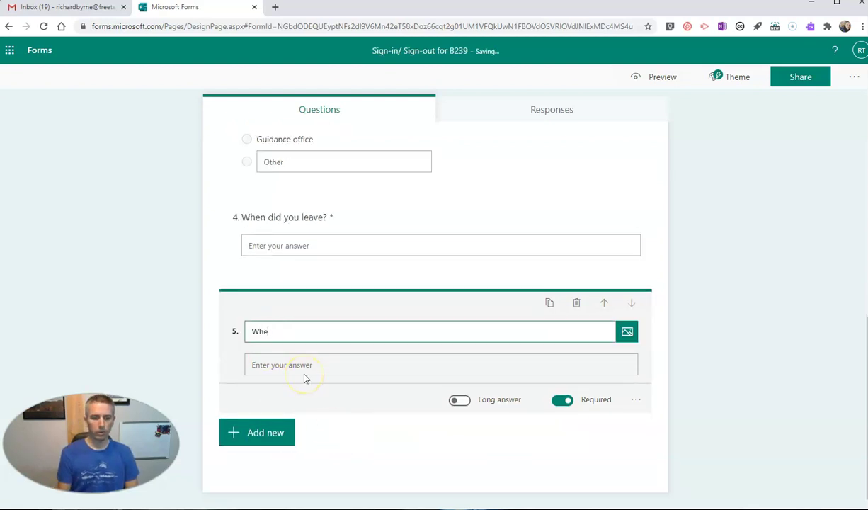
pyautogui.write('n did you return?')
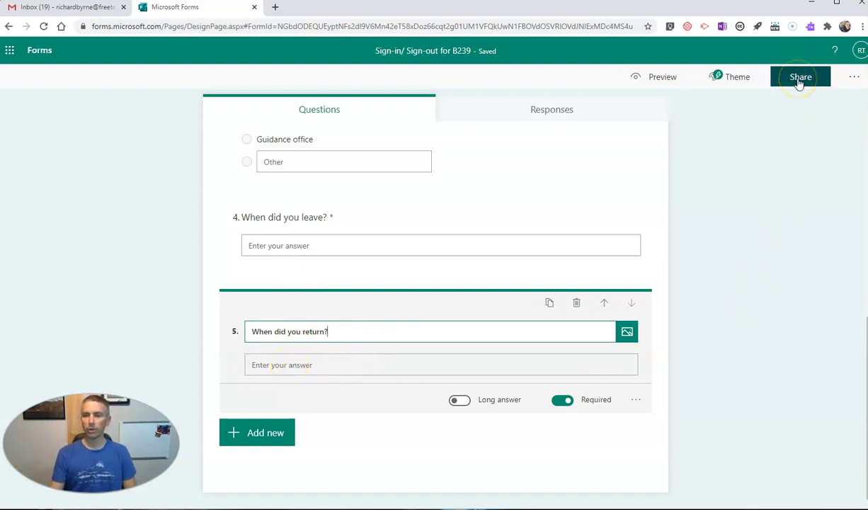
# Preview the form, enter a first and last name, and choose Bathroom as the destination.
pyautogui.click(656, 80)
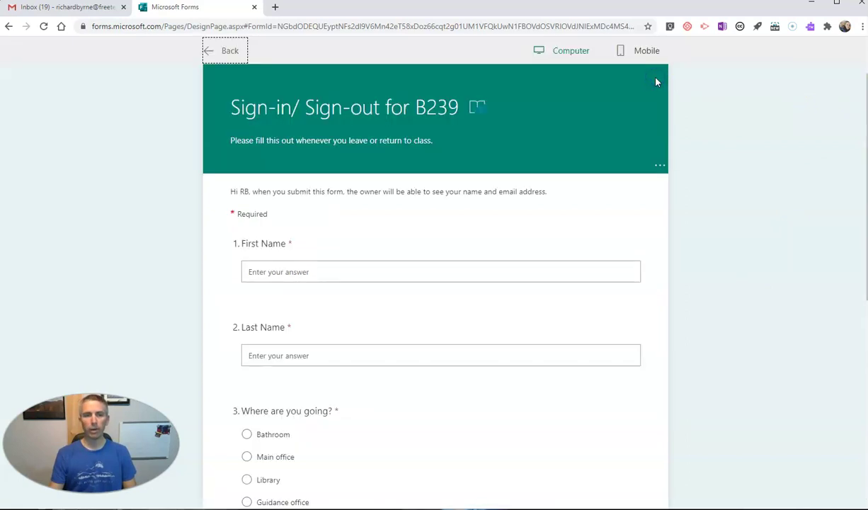
pyautogui.scroll(-2, 327, 288)
pyautogui.click(324, 167)
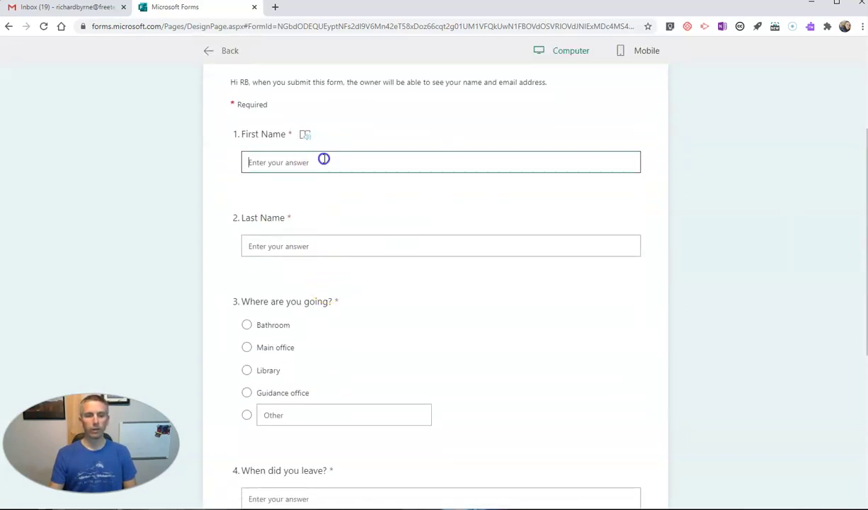
pyautogui.write('Mason')
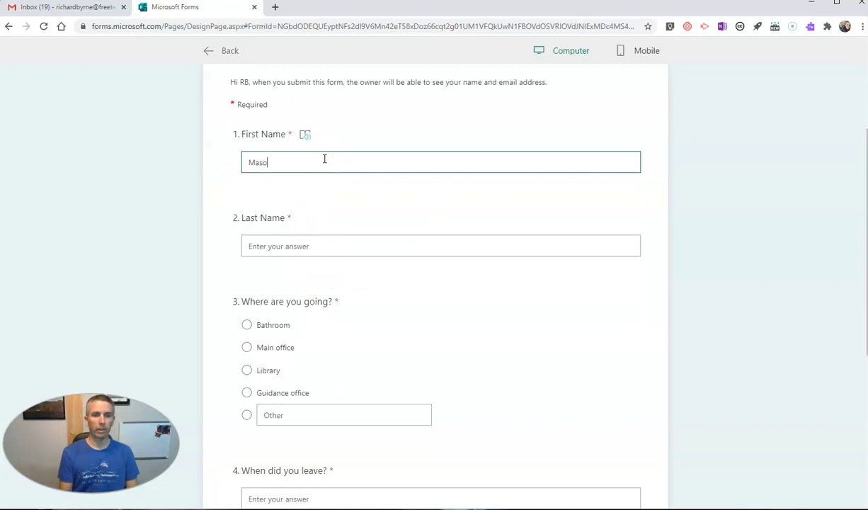
pyautogui.press('Tab')
pyautogui.write('B')
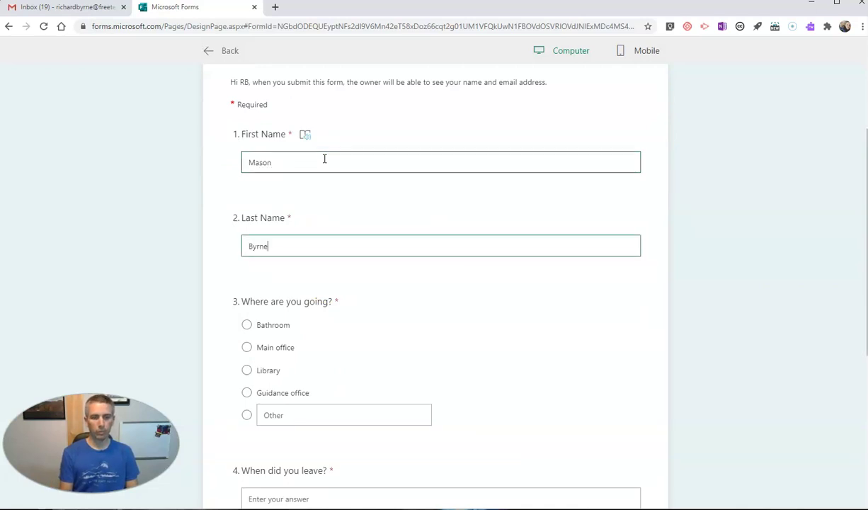
pyautogui.click(247, 324)
# Enter the leave and return times, submit the test response, and start another response.
pyautogui.scroll(-3, 362, 425)
pyautogui.click(297, 334)
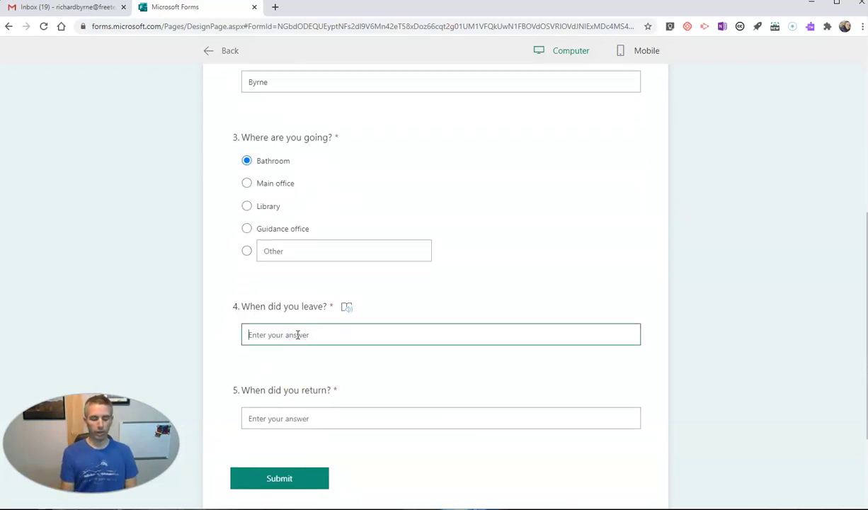
pyautogui.write('1:31 PM')
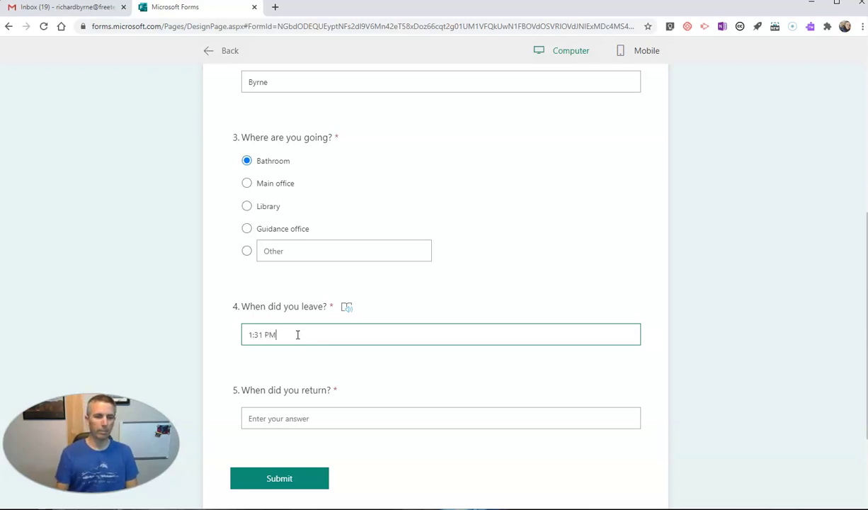
pyautogui.click(306, 418)
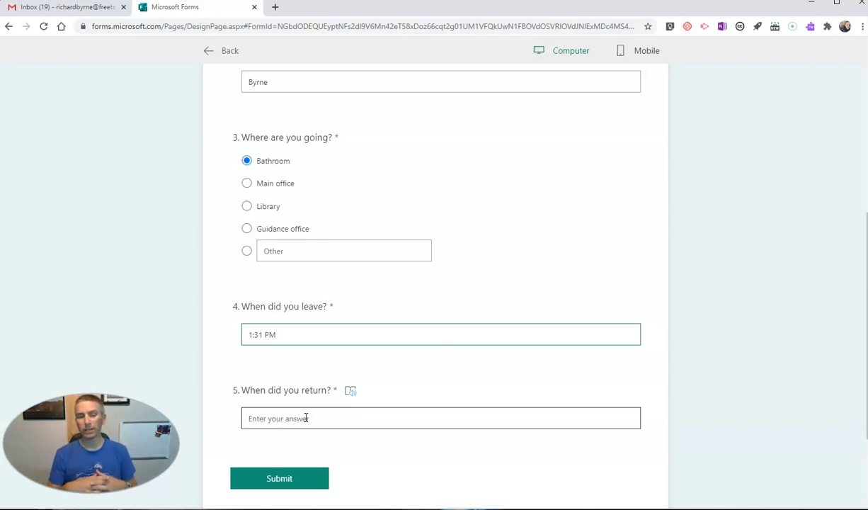
pyautogui.click(306, 418)
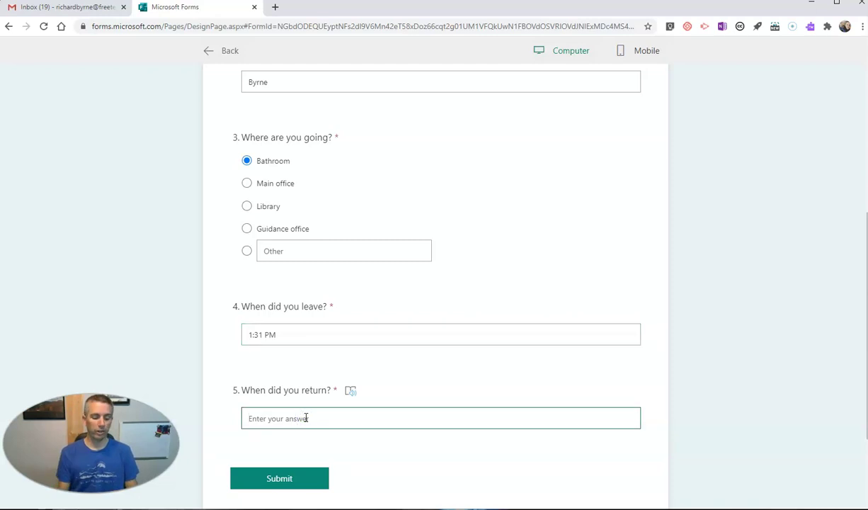
pyautogui.write('1:35 PM')
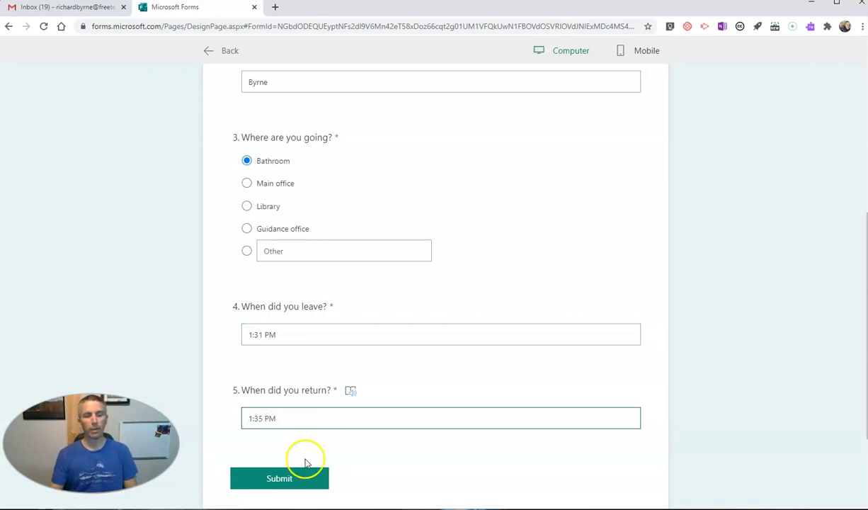
pyautogui.click(290, 480)
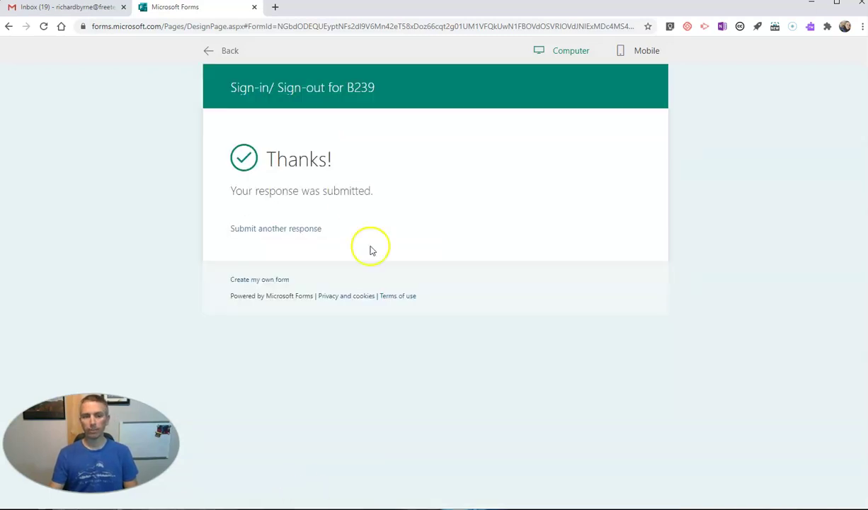
pyautogui.click(274, 228)
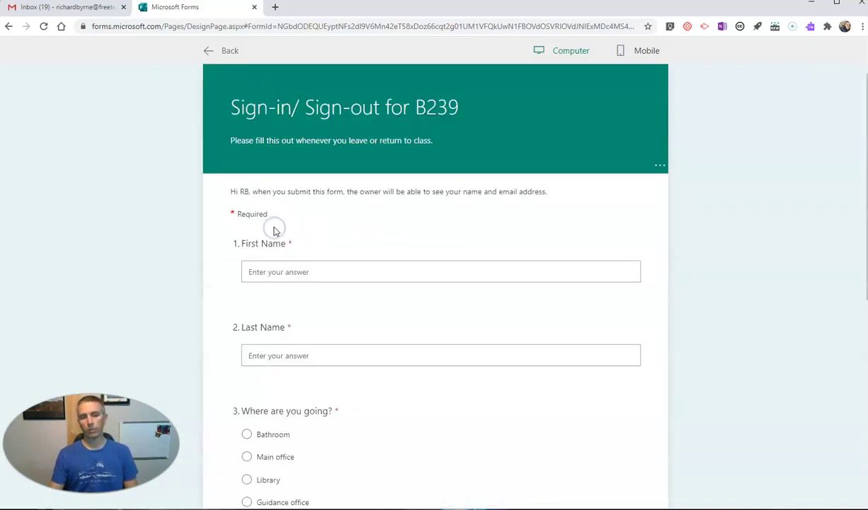
# Back in the editor, make 'When did you return?' optional while keeping 'When did you leave?' required.
pyautogui.click(211, 50)
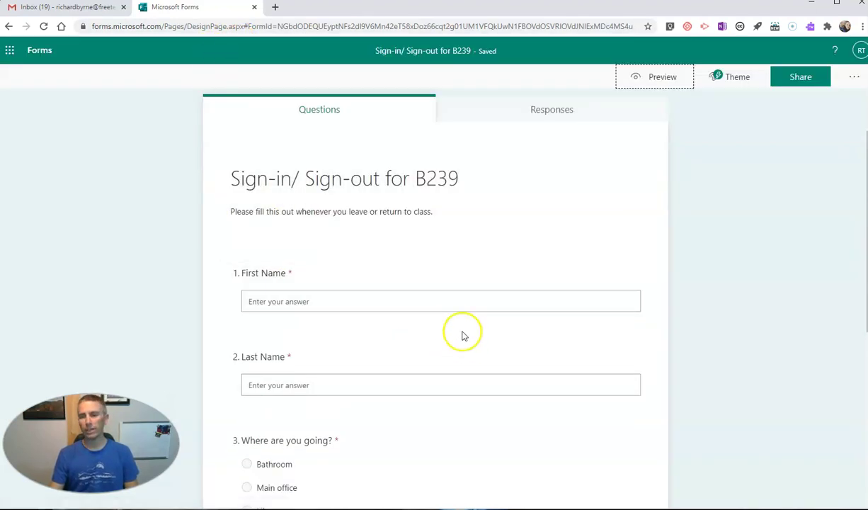
pyautogui.scroll(-2, 464, 351)
pyautogui.scroll(-3, 461, 361)
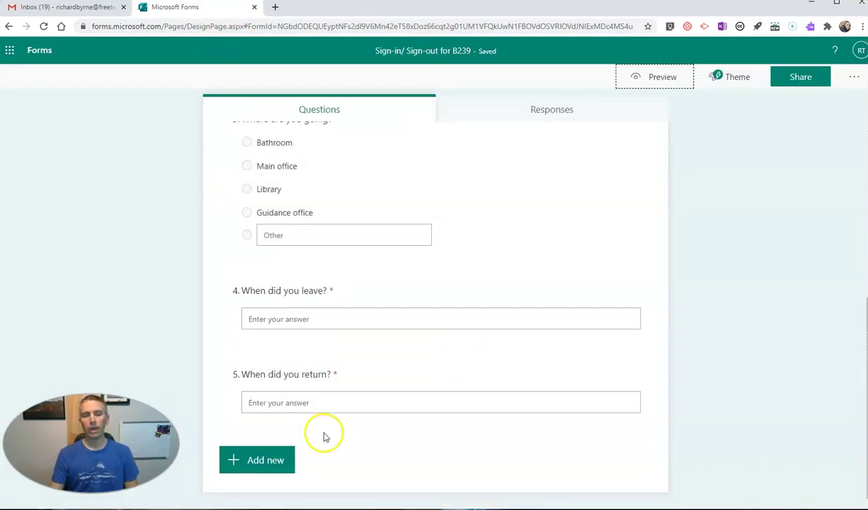
pyautogui.click(431, 295)
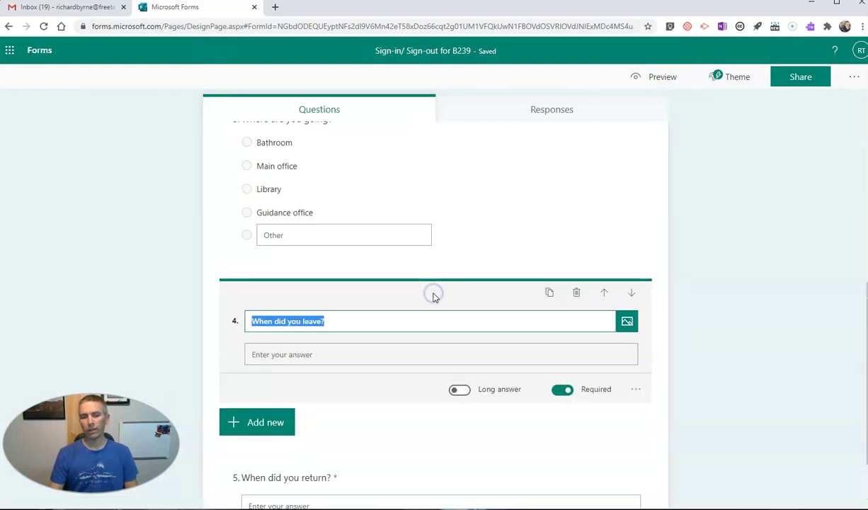
pyautogui.click(562, 394)
pyautogui.scroll(-1, 471, 421)
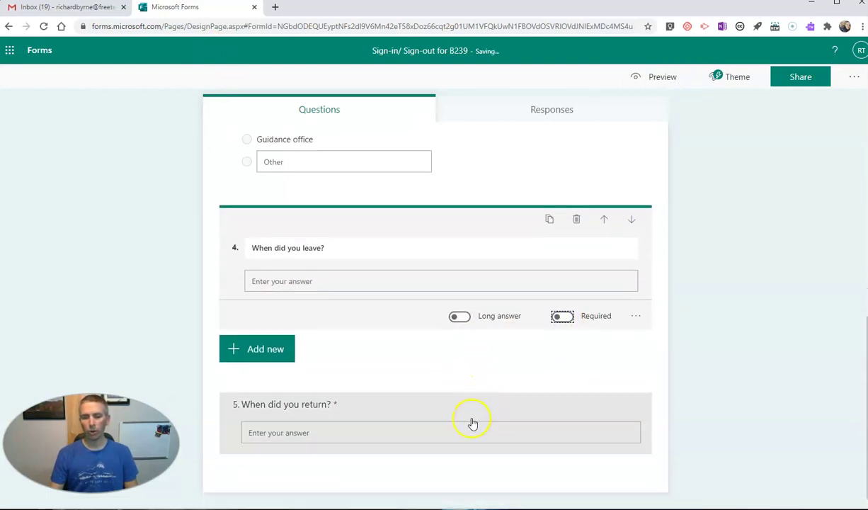
pyautogui.click(449, 408)
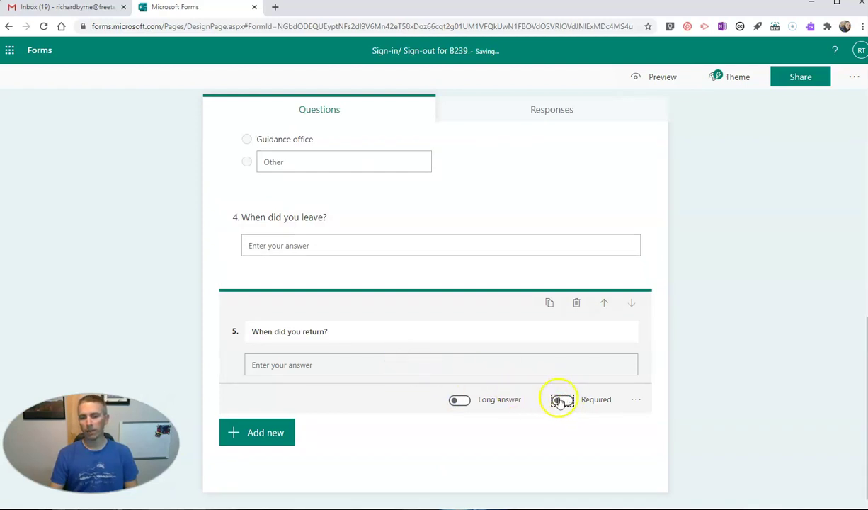
pyautogui.click(464, 230)
pyautogui.click(563, 316)
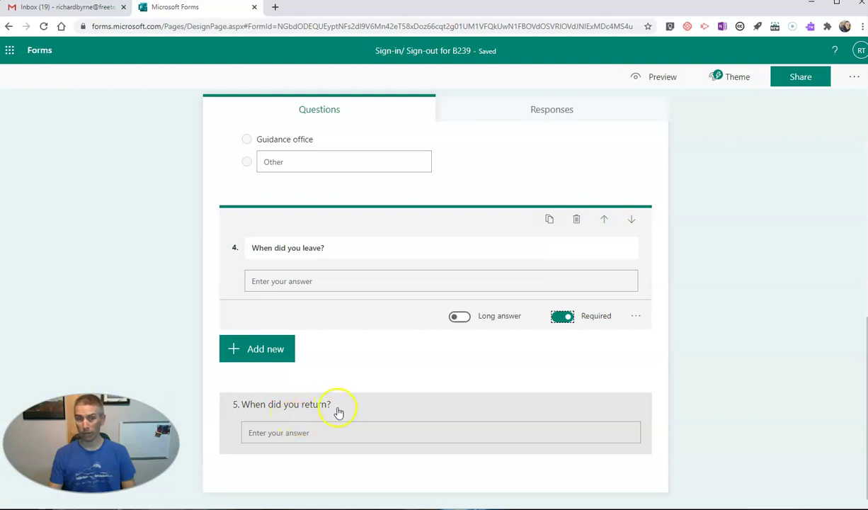
pyautogui.scroll(3, 339, 414)
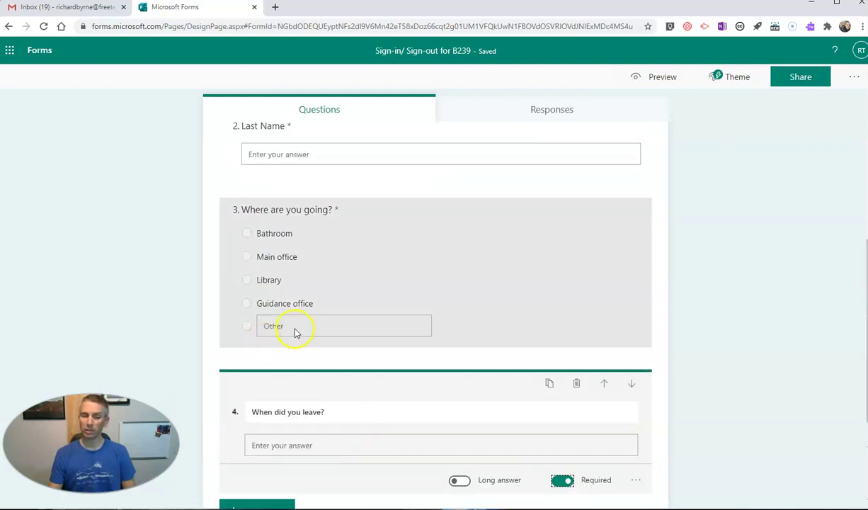
pyautogui.scroll(2, 350, 284)
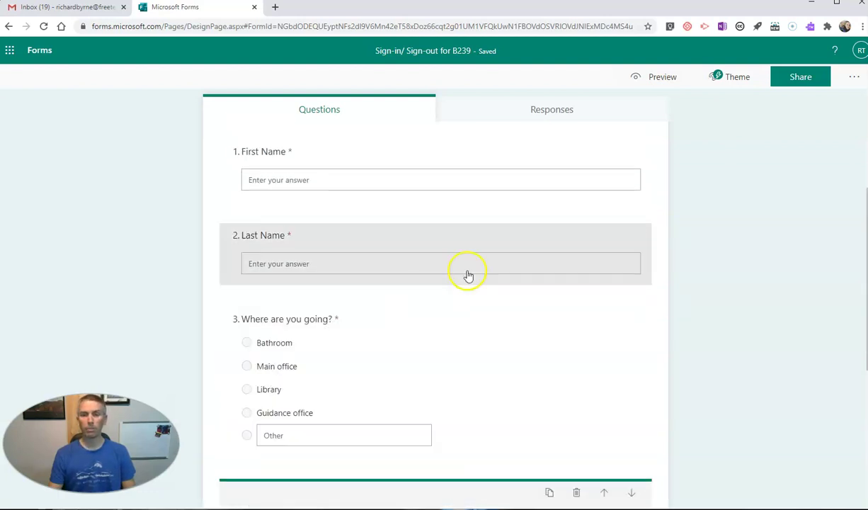
# Preview the form, enter a first and last name, and give a doctor's appointment as the Other destination.
pyautogui.click(670, 83)
pyautogui.click(315, 271)
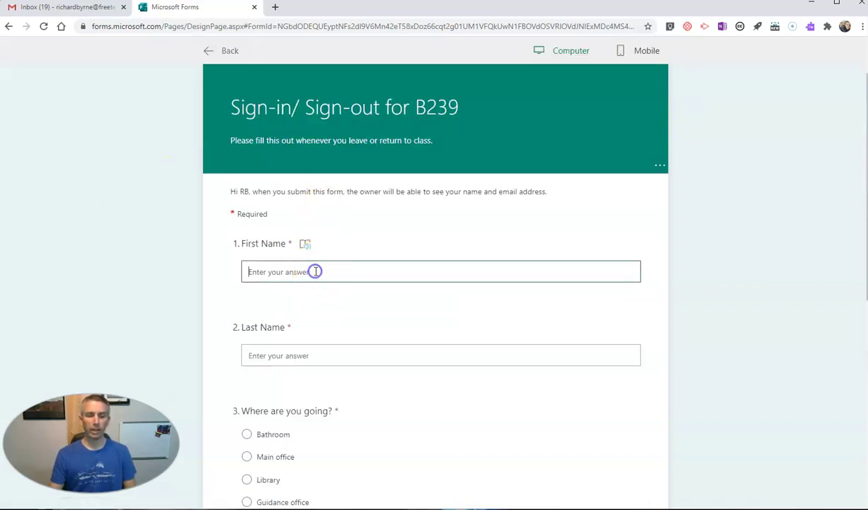
pyautogui.write('Max')
pyautogui.press('Tab')
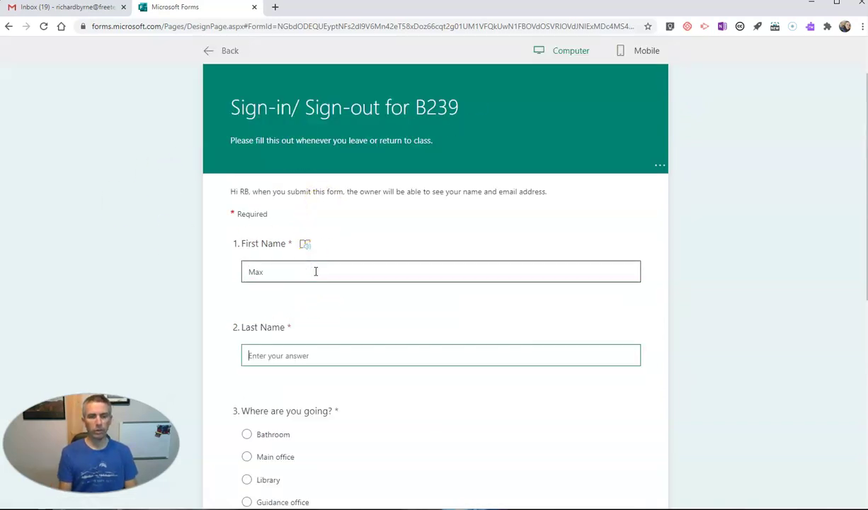
pyautogui.write('Byrne')
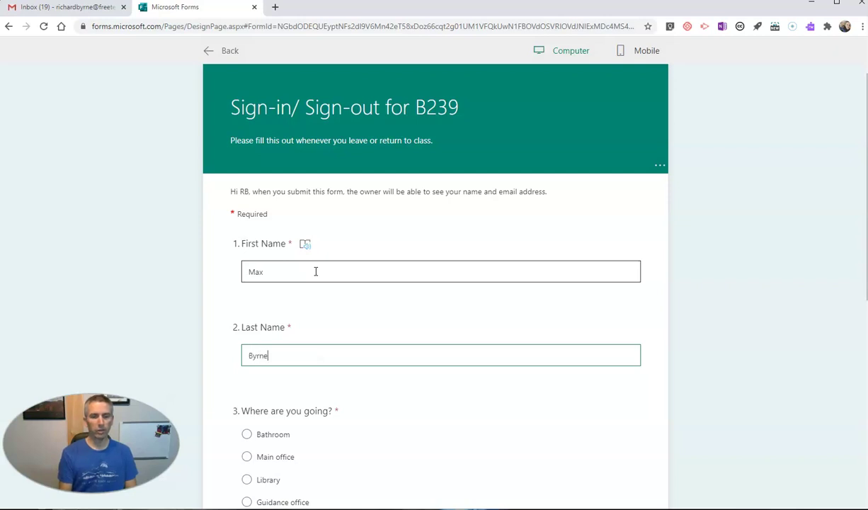
pyautogui.scroll(-2, 315, 271)
pyautogui.click(268, 359)
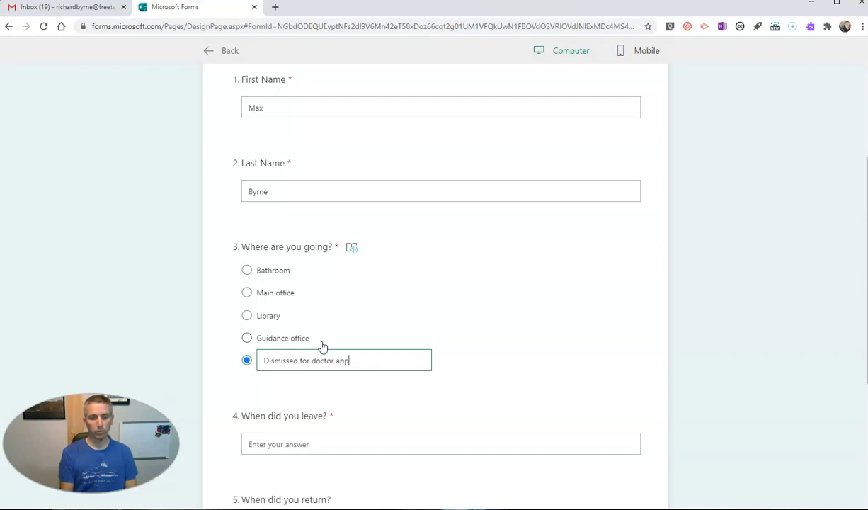
# Enter 1:15 as the leave time, submit the response, and return to the editor.
pyautogui.scroll(-2, 339, 420)
pyautogui.click(307, 334)
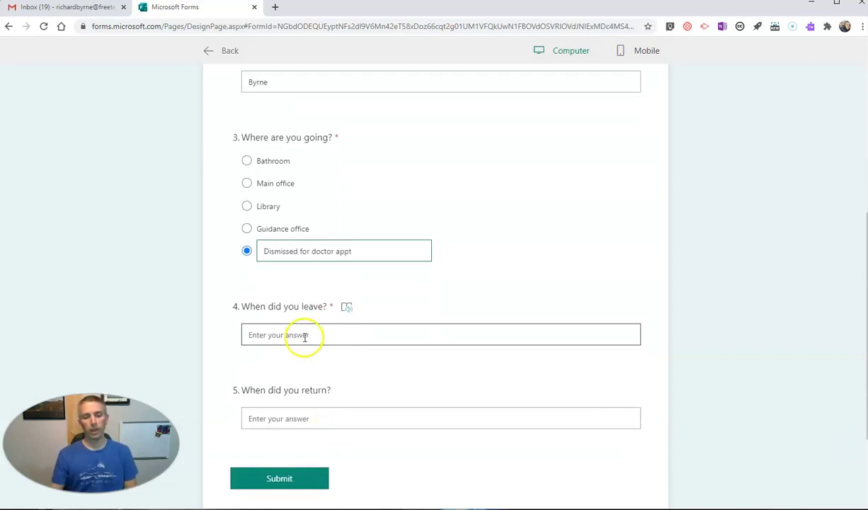
pyautogui.write('1:15')
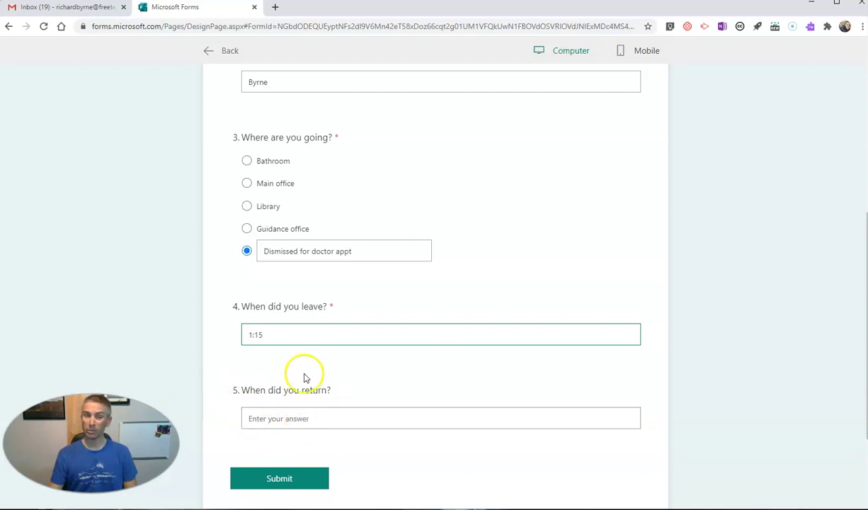
pyautogui.click(290, 478)
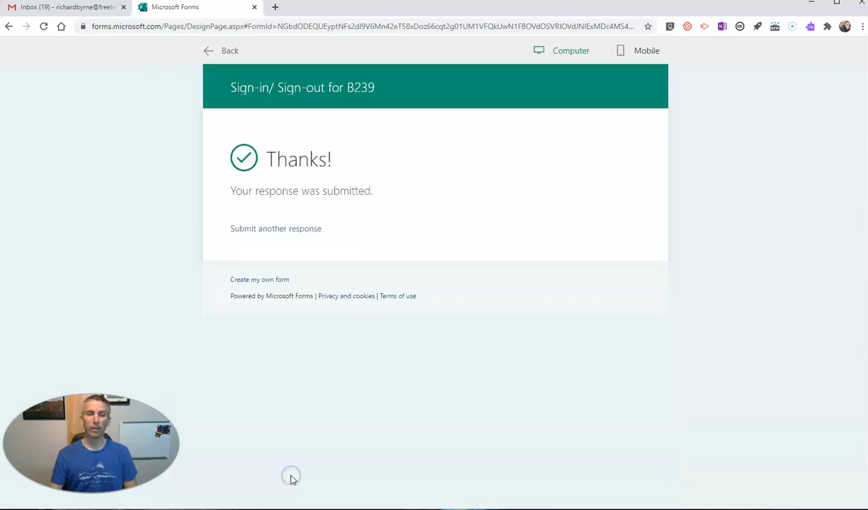
pyautogui.click(225, 50)
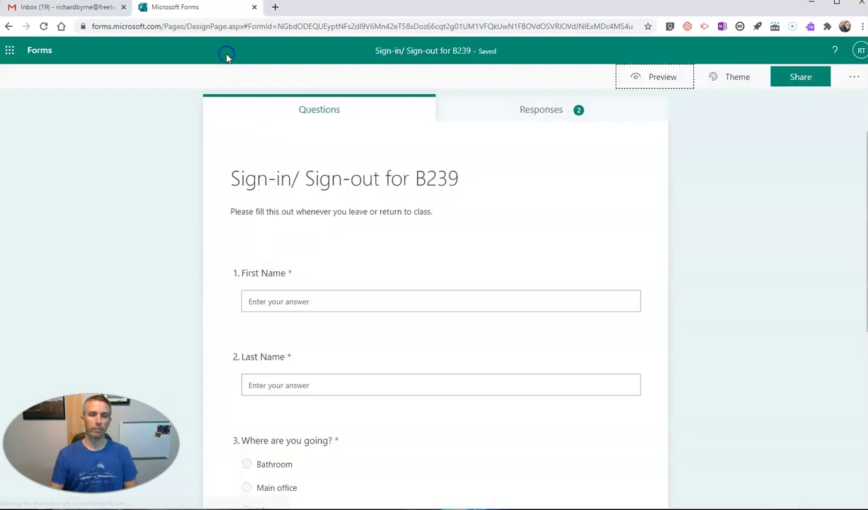
# Review the Responses summary of 2 responses, then return to the Questions list.
pyautogui.click(529, 110)
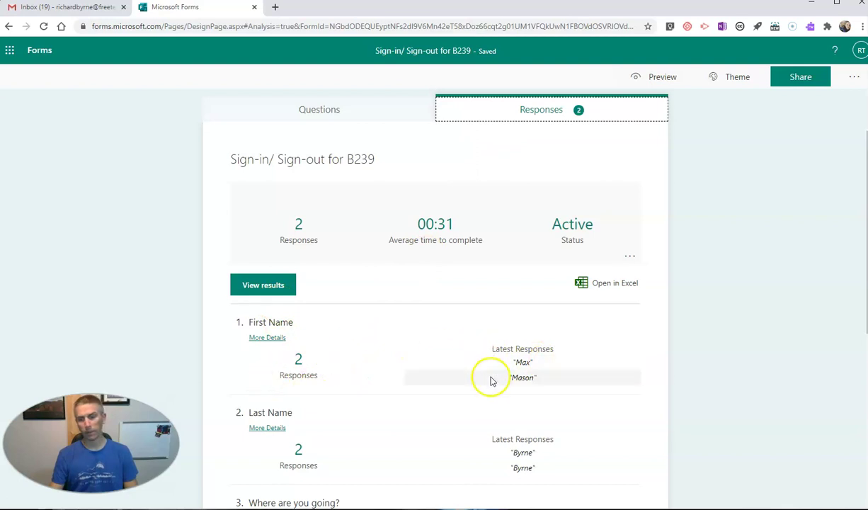
pyautogui.scroll(-5, 339, 383)
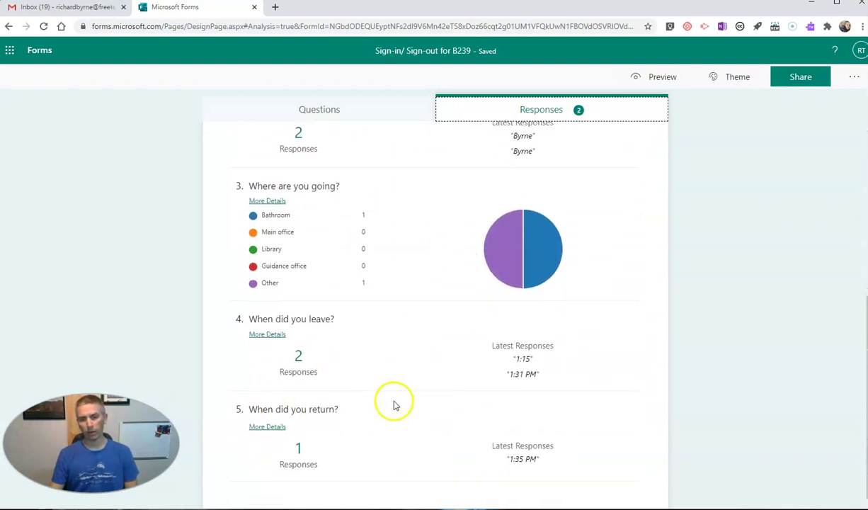
pyautogui.scroll(3, 407, 423)
pyautogui.scroll(1, 407, 423)
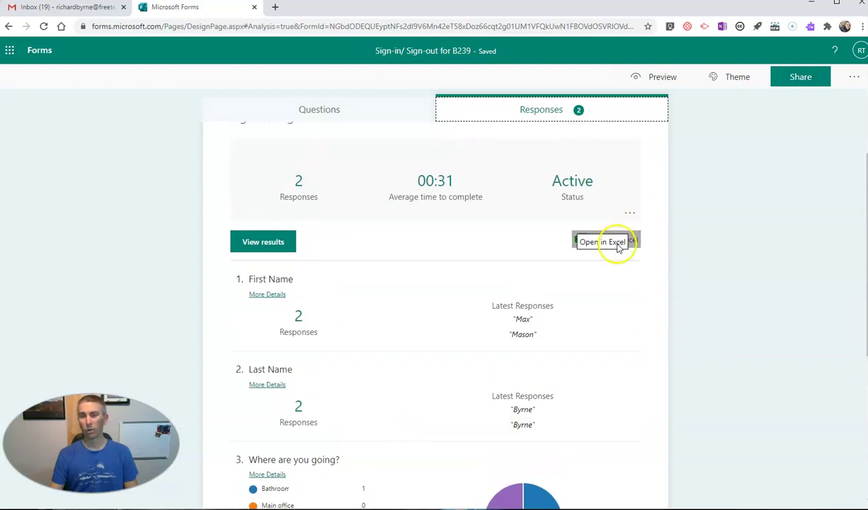
pyautogui.click(632, 244)
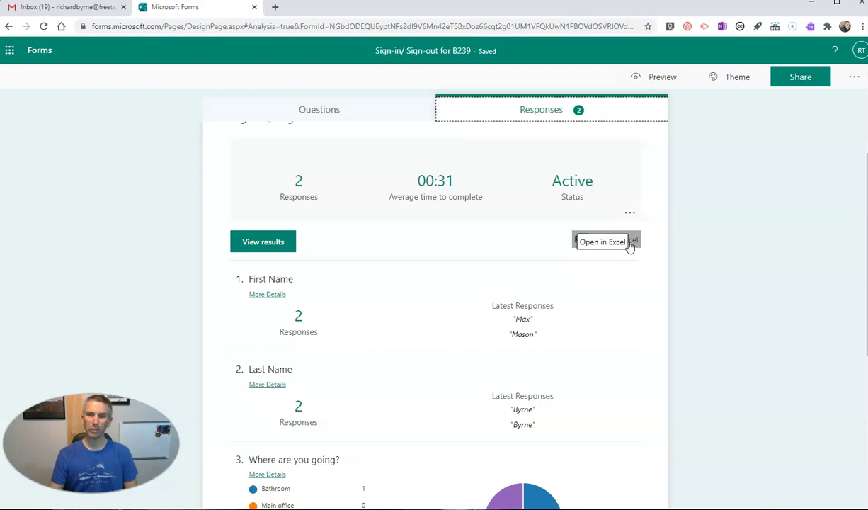
pyautogui.click(374, 113)
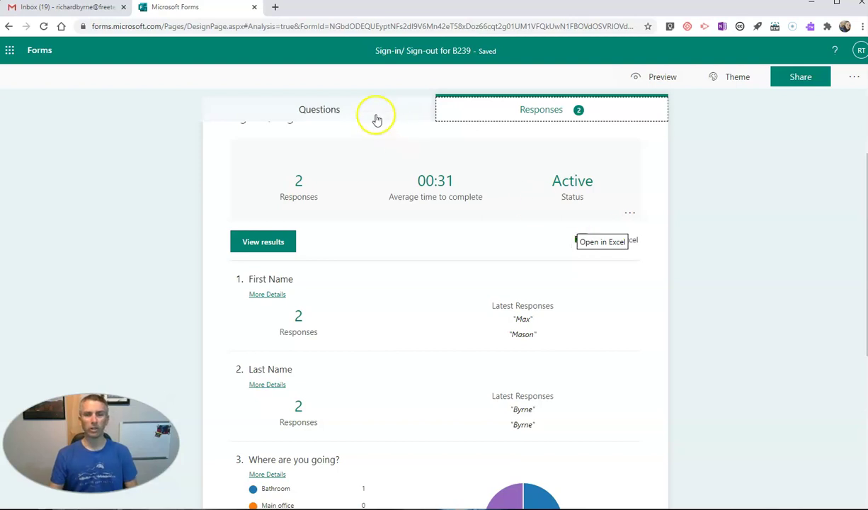